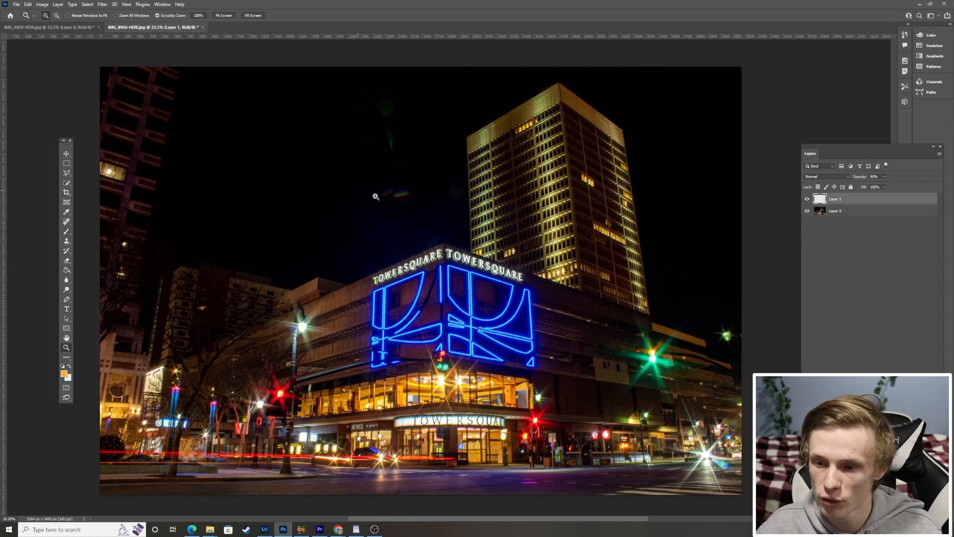
Copy a feathered rectangle of clean dark sky from Layer 0 to a new layer and move it over the faint green flare beside the tower.
left_click(875, 212)
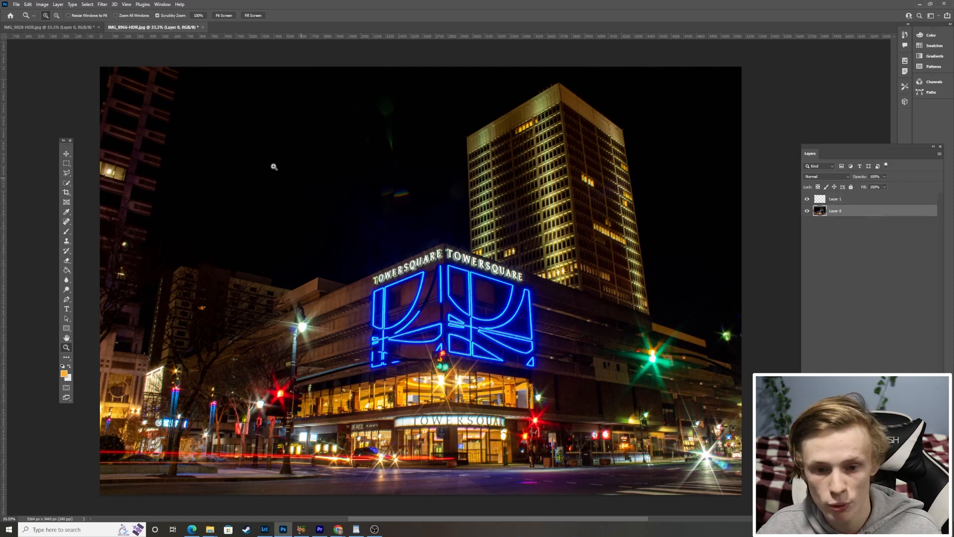
left_click(67, 164)
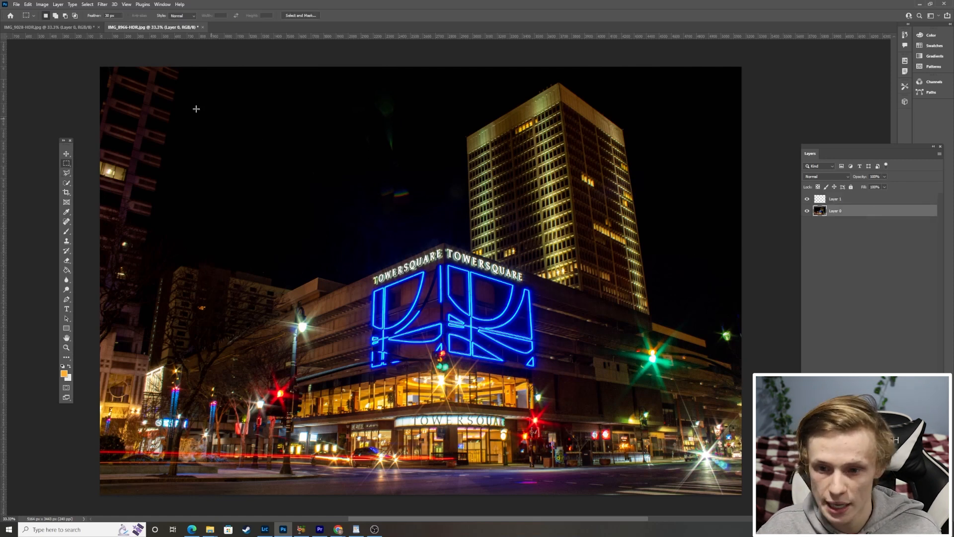
left_click_drag(210, 85, 319, 157)
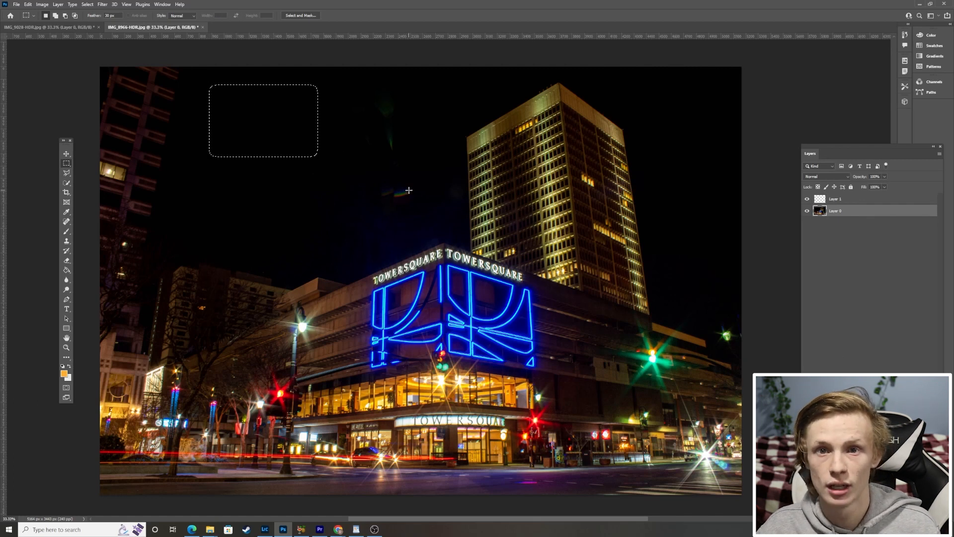
key("ctrl+j")
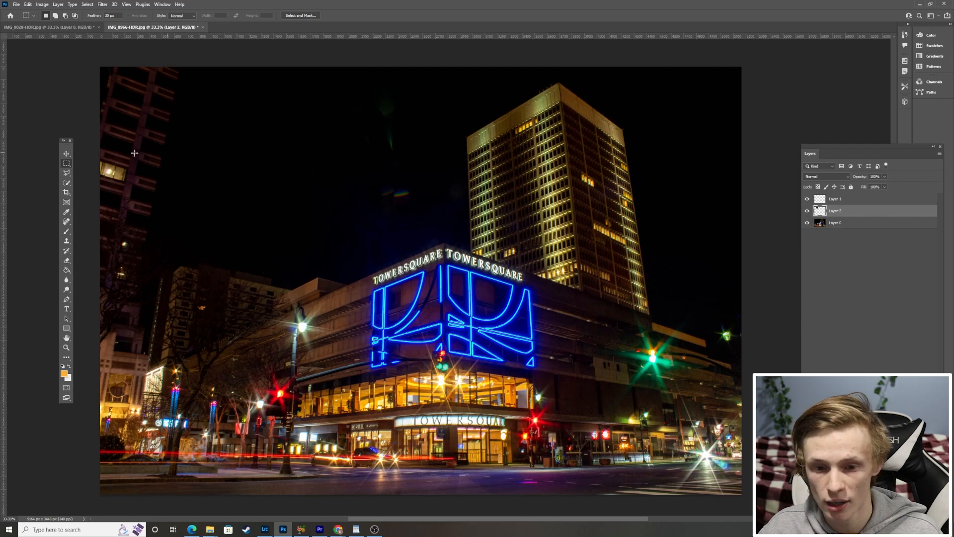
key("v")
left_click_drag(236, 131, 367, 131)
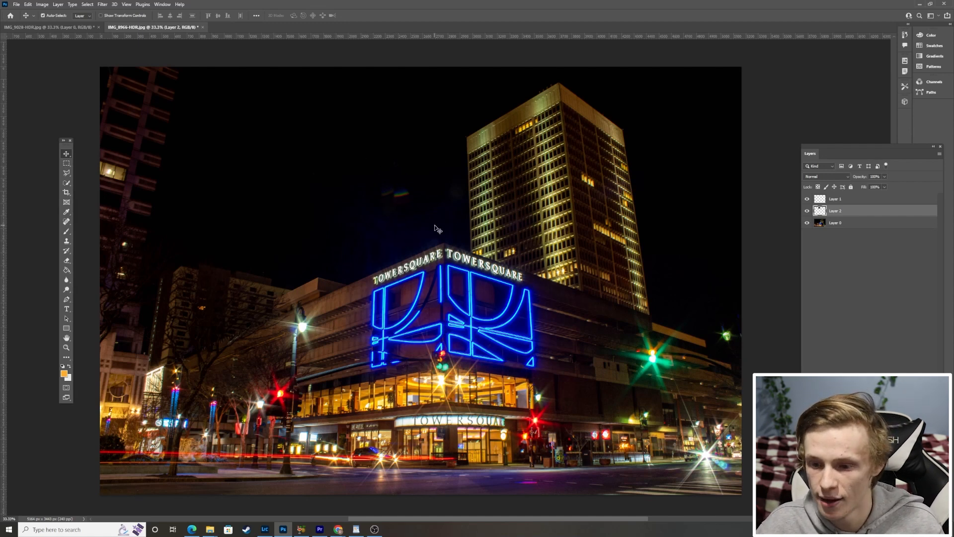
scroll(437, 228, "down", 1)
scroll(453, 227, "up", 2)
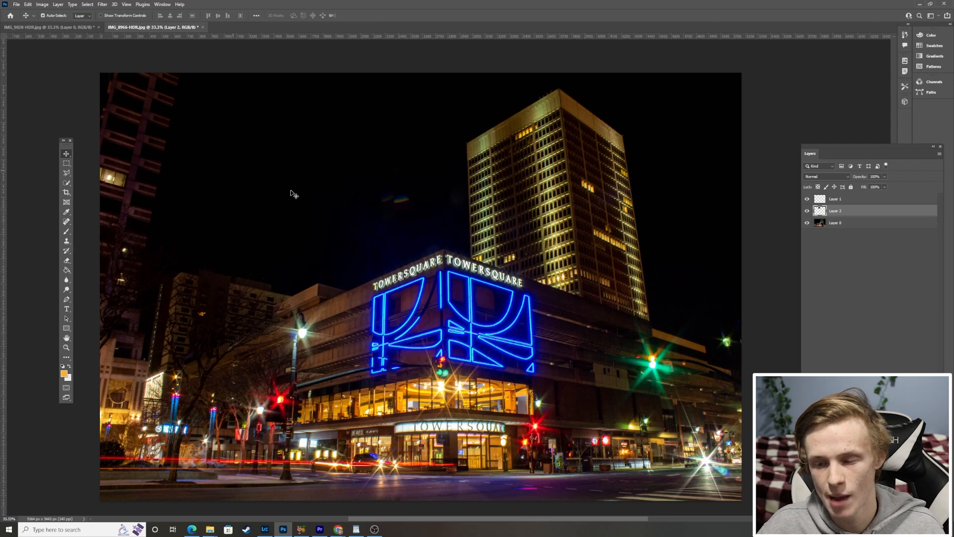
Clone dark sky over the rainbow-coloured lens flare above the TowerSquare sign on Layer 0, using an enlarged Clone Stamp brush.
left_click(67, 242)
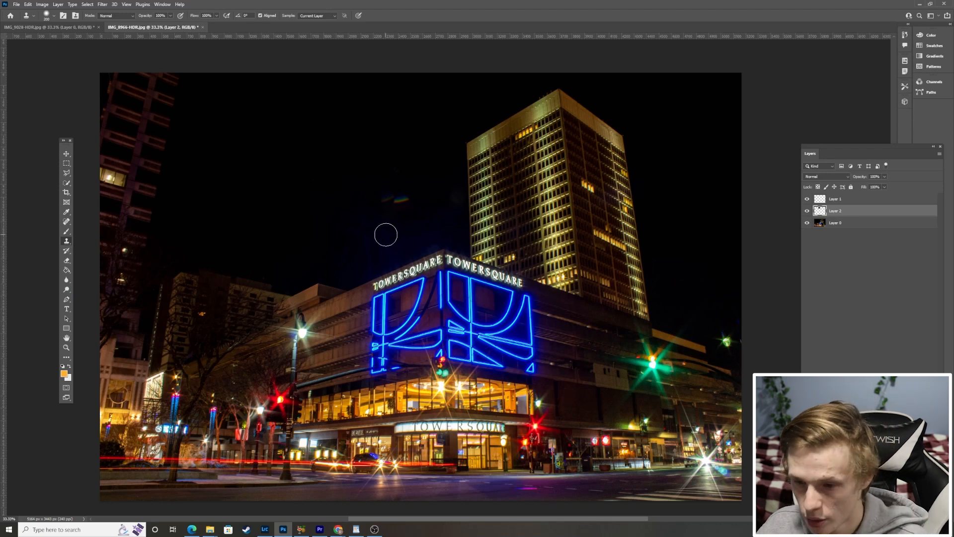
key("z")
left_click(387, 198)
left_click(388, 198)
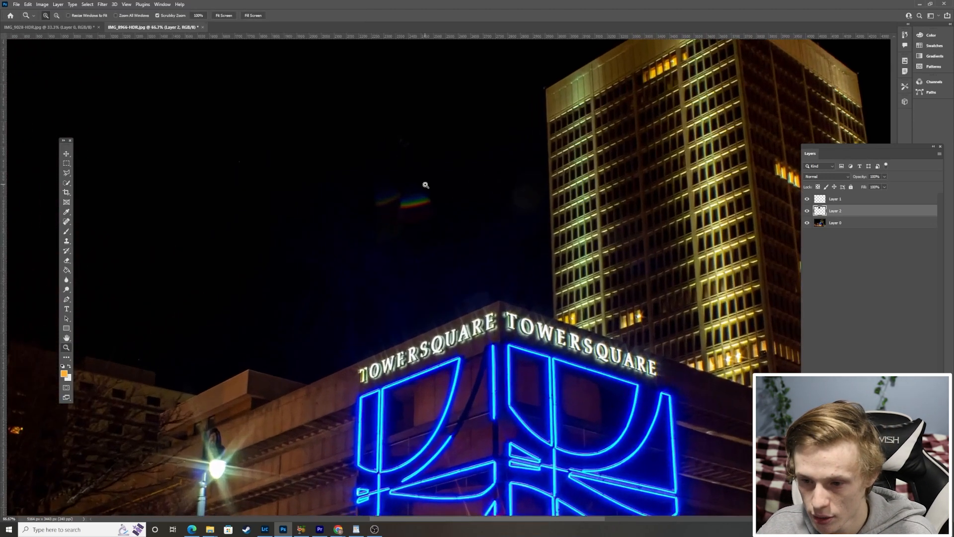
key("s")
key("d")
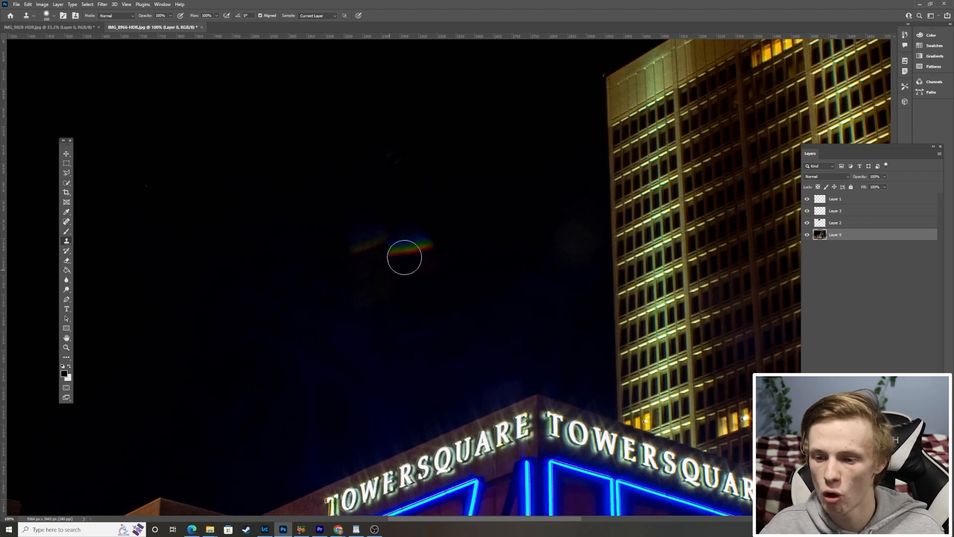
key("bracketright")
key("bracketright")
key("bracketright")
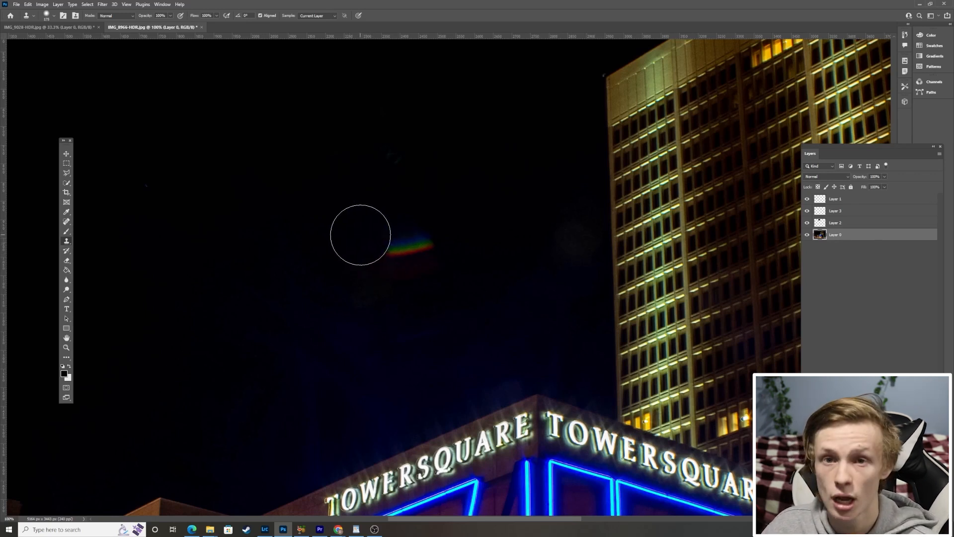
left_click_drag(352, 234, 396, 241)
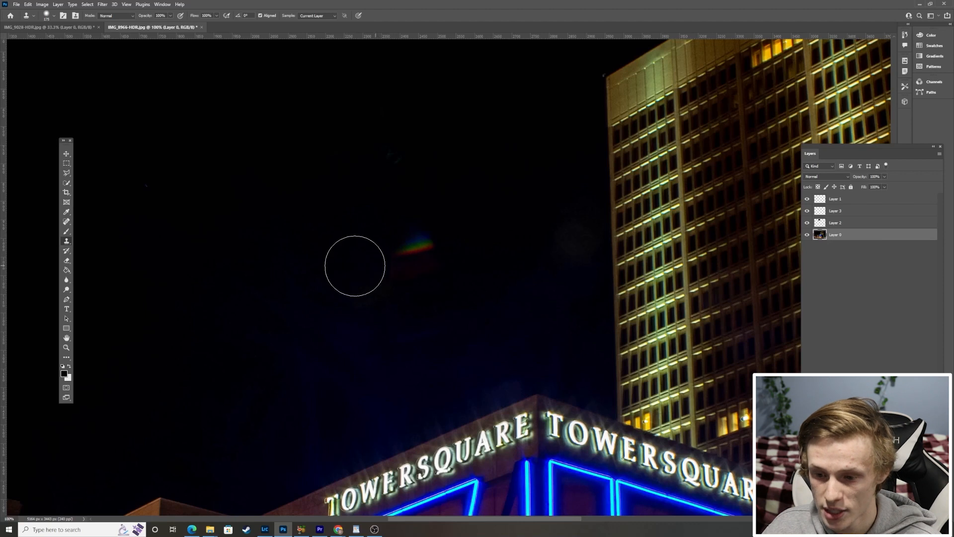
mouse_move(354, 273)
left_mouse_down()
mouse_move(371, 286)
mouse_move(349, 295)
mouse_move(375, 287)
mouse_move(380, 254)
mouse_move(407, 248)
mouse_move(425, 264)
mouse_move(399, 274)
mouse_move(409, 280)
mouse_move(366, 283)
left_mouse_up()
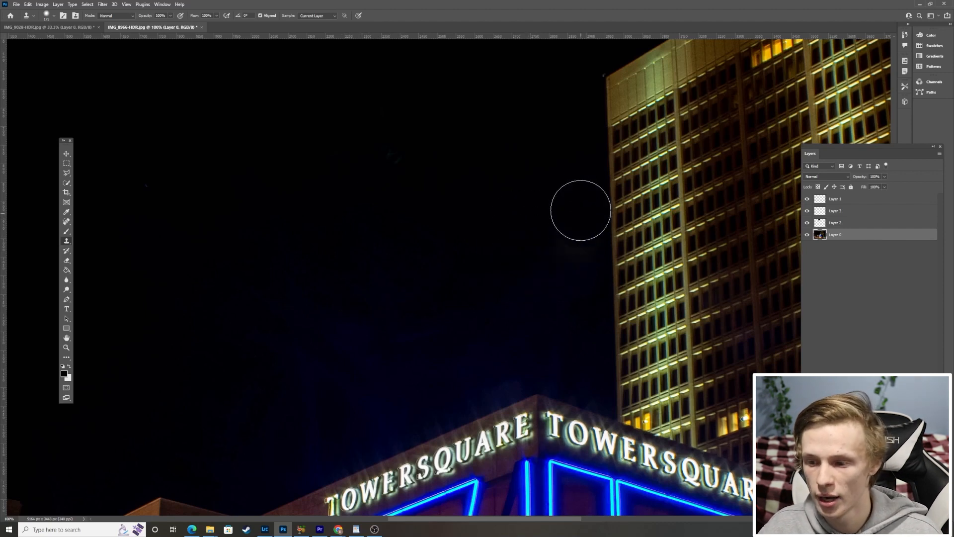
Clone out the faint round flare beside the tower and the small mark higher in the sky.
mouse_move(576, 211)
left_mouse_down()
mouse_move(580, 266)
mouse_move(558, 247)
mouse_move(560, 267)
left_mouse_up()
left_click(387, 147)
key("z")
left_click(385, 162, "alt")
left_click(390, 177, "alt")
left_click(380, 169, "alt")
left_click(377, 166, "alt")
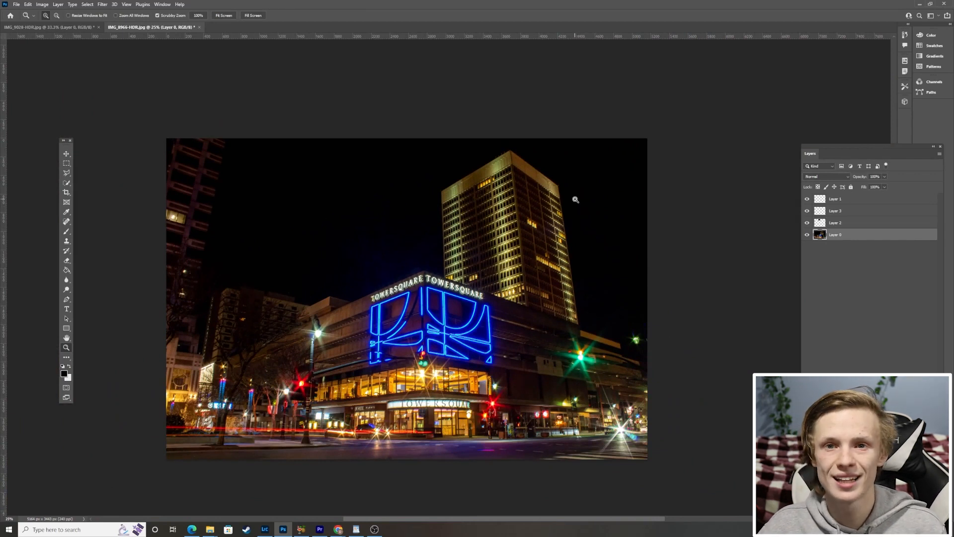
scroll(565, 231, "down", 1)
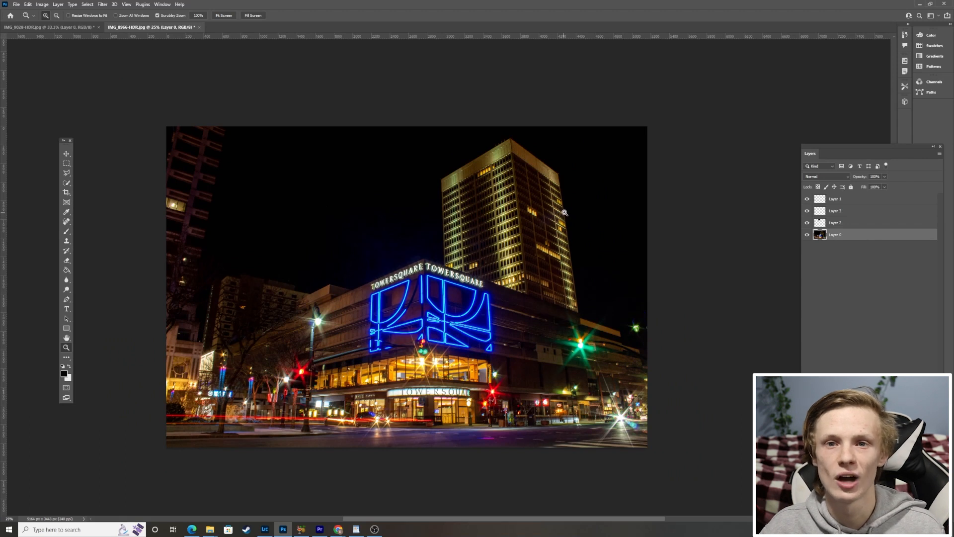
scroll(565, 212, "down", 1)
scroll(406, 244, "up", 2)
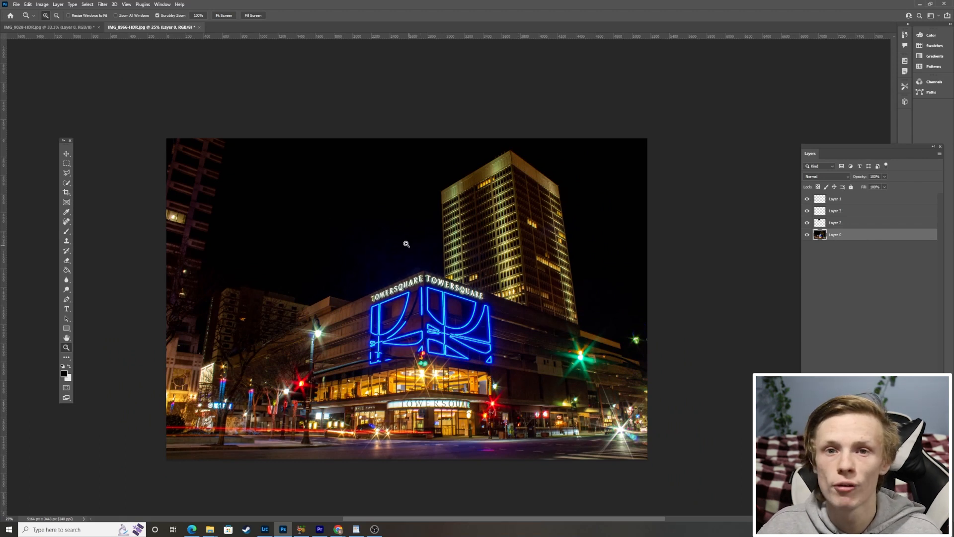
left_click(384, 249)
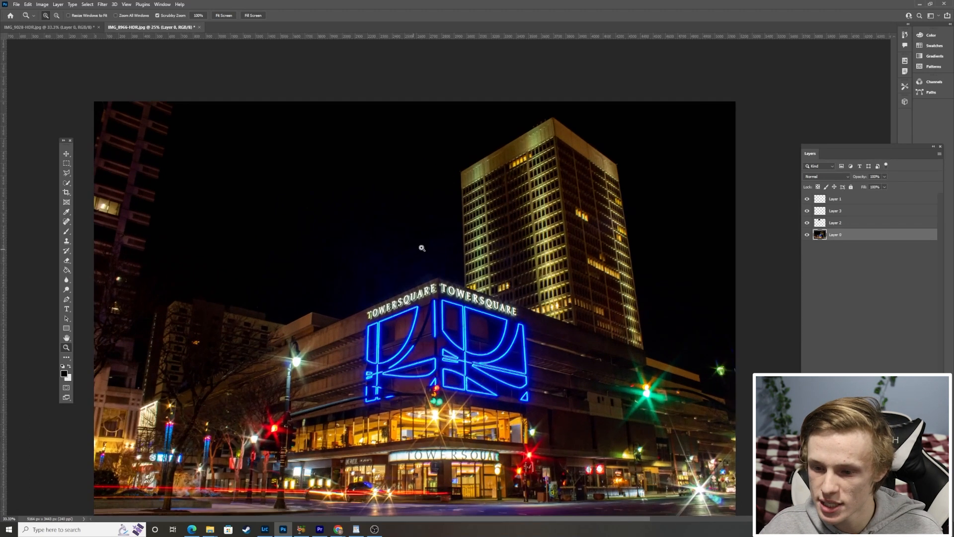
scroll(408, 229, "down", 1)
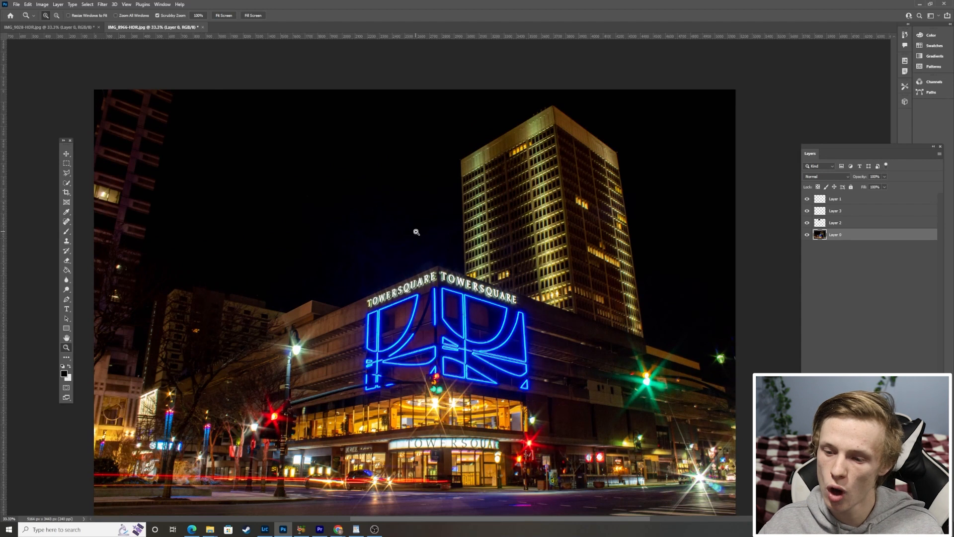
Turn a Quick Mask over the bluish sky above the TowerSquare building into a selection and copy that area of Layer 0 to a new layer.
left_click(66, 388)
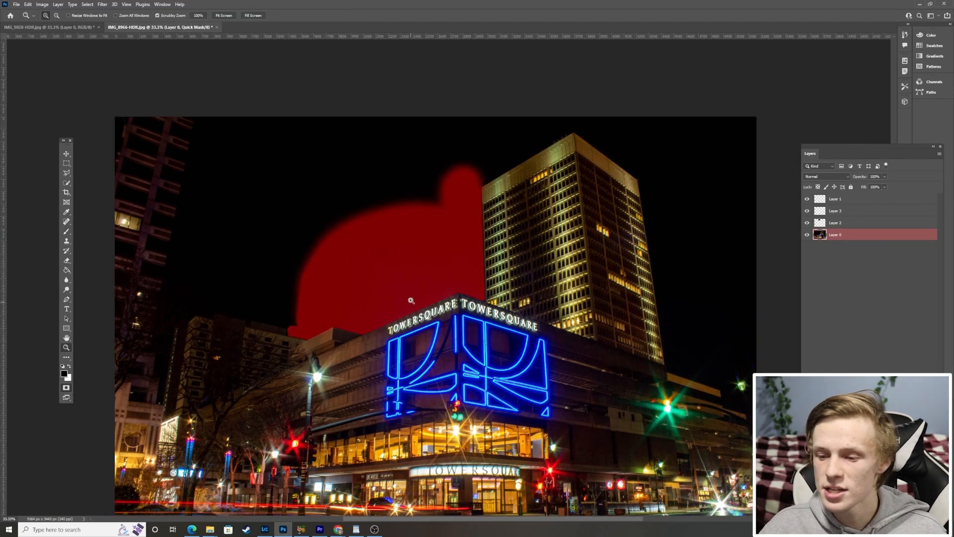
scroll(409, 297, "down", 3)
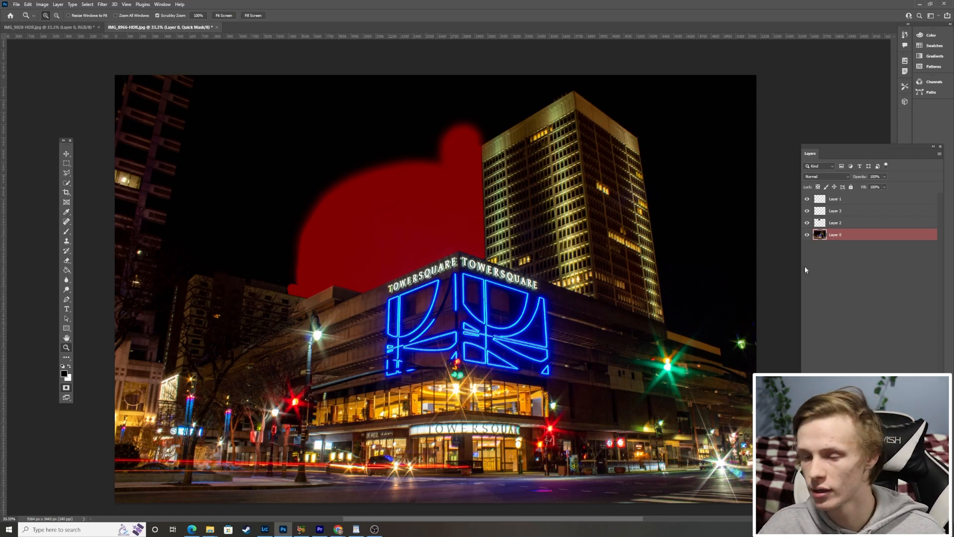
left_click(66, 388)
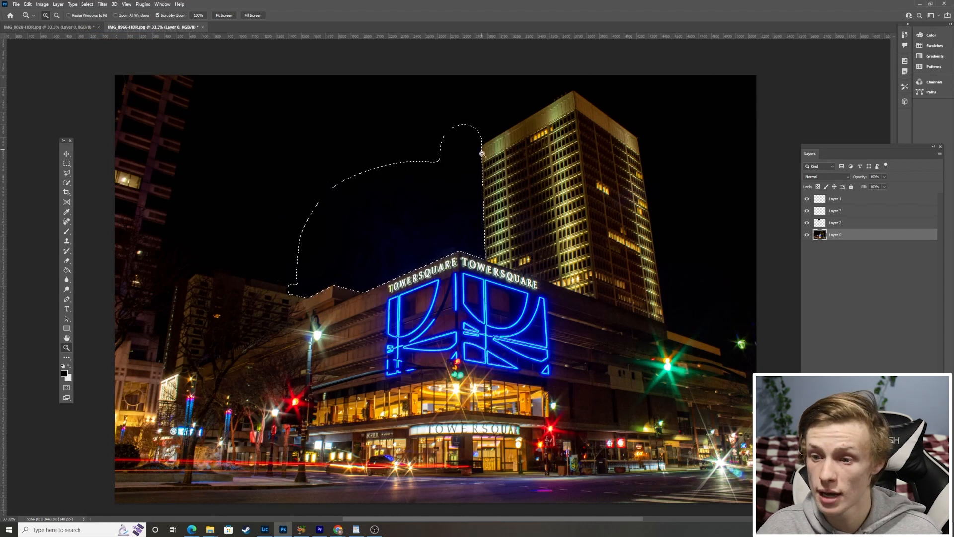
key("ctrl+j")
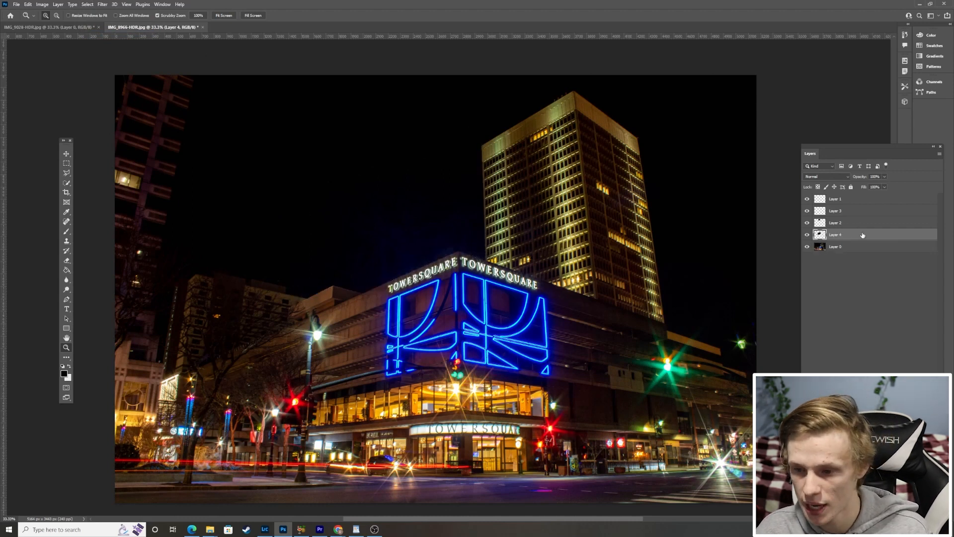
left_click(807, 246)
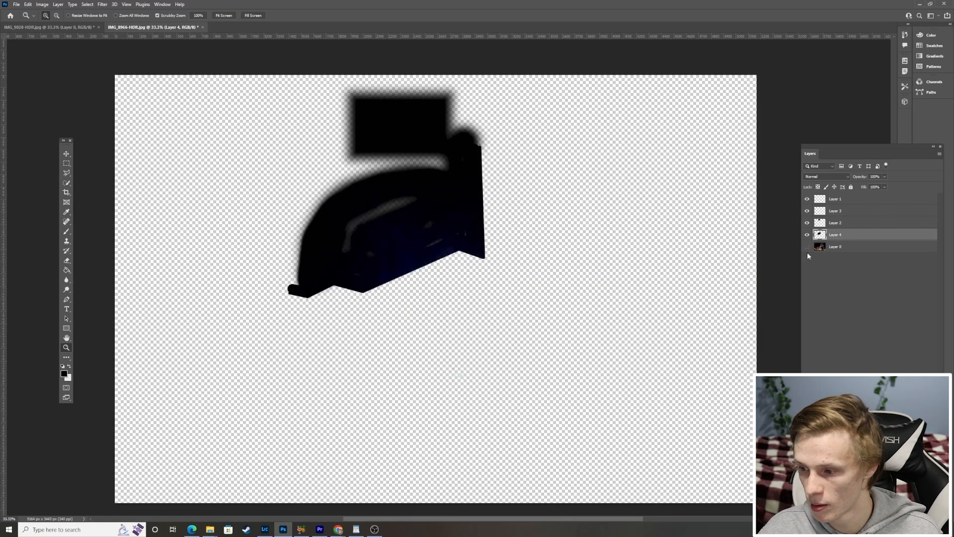
left_click(807, 246)
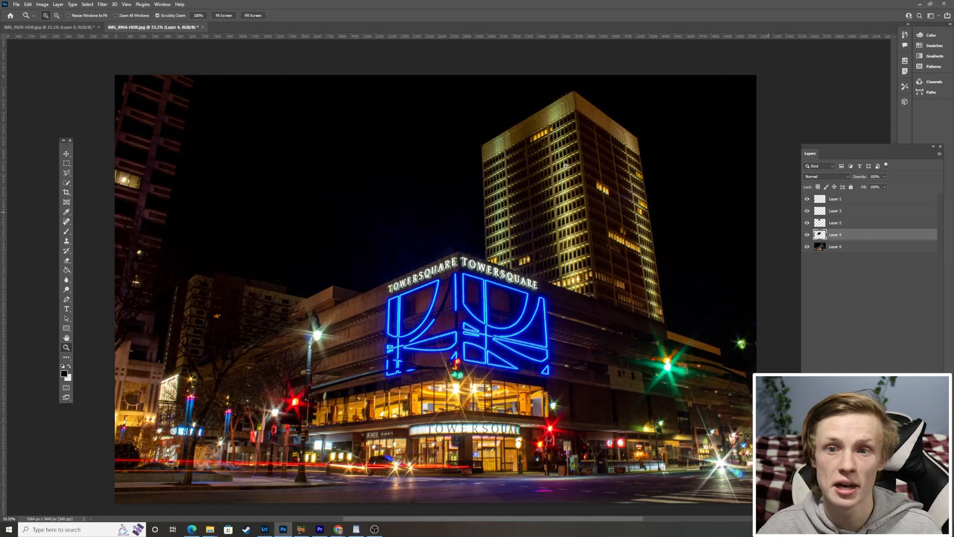
Apply a Gaussian Blur with a 23.5-pixel radius to the copied sky layer.
left_click(107, 4)
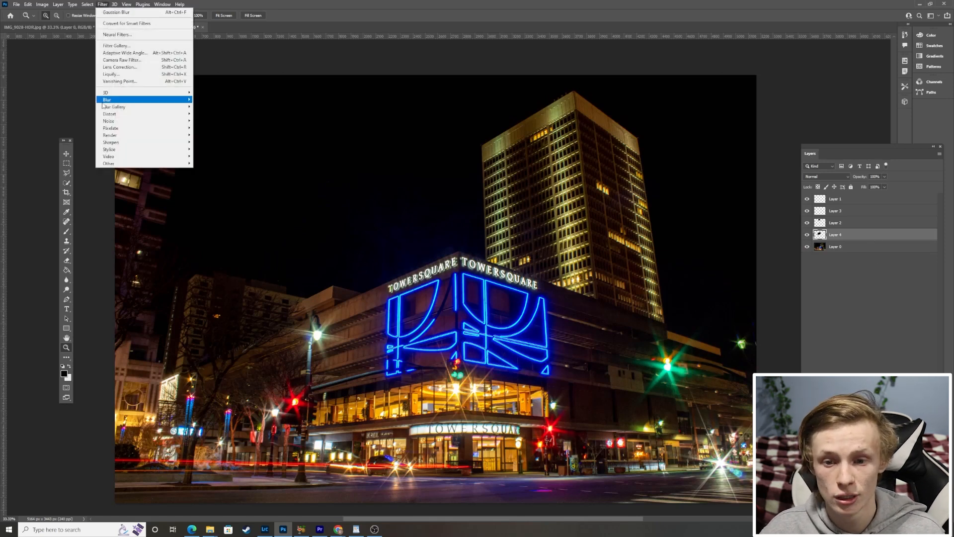
mouse_move(135, 101)
left_click(214, 128)
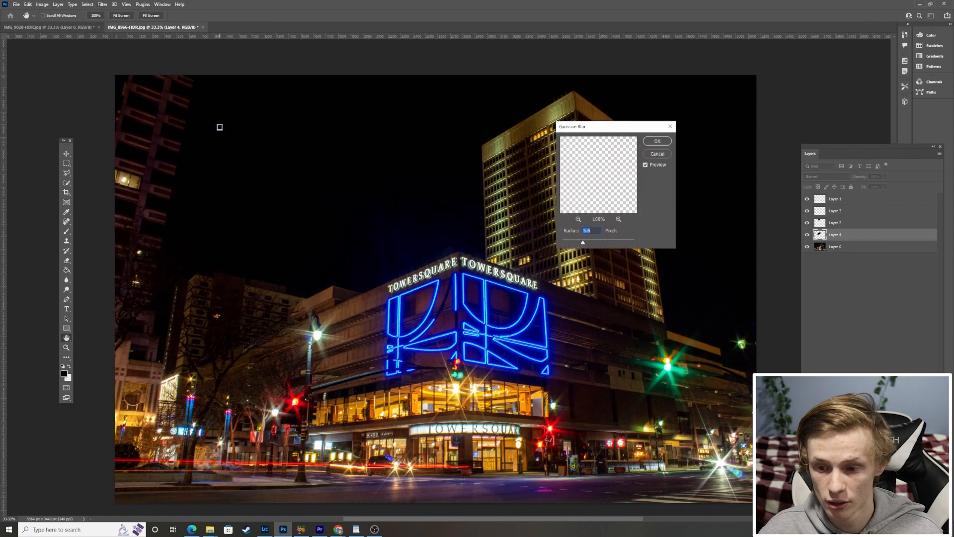
left_click_drag(599, 242, 598, 244)
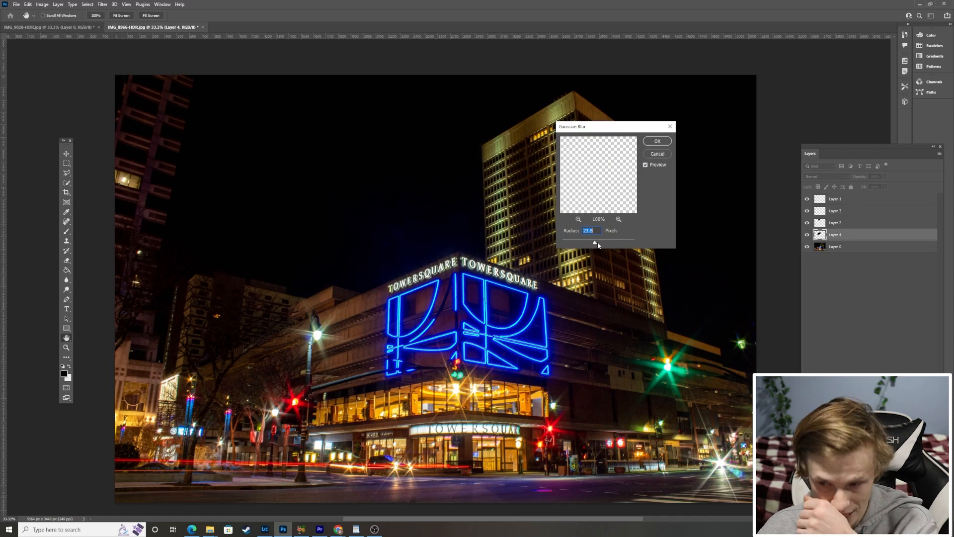
left_click(657, 141)
key("z")
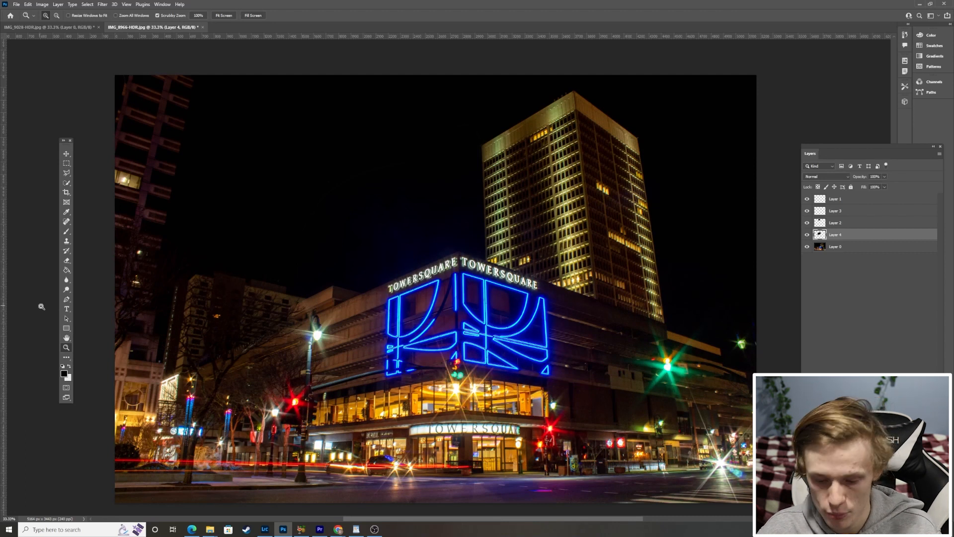
Examine the whole photo for leftover flare or uneven blending in the retouched sky.
left_click(66, 260)
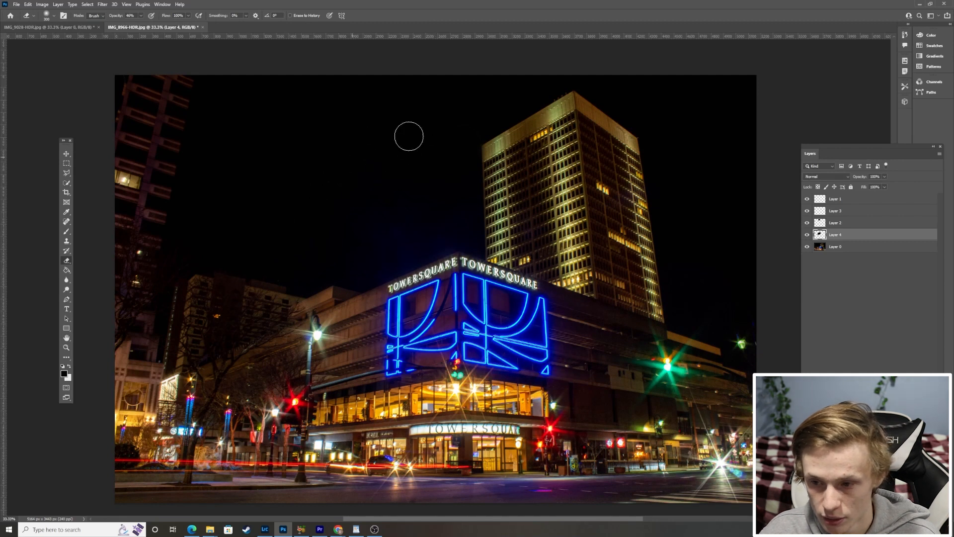
scroll(364, 154, "down", 3)
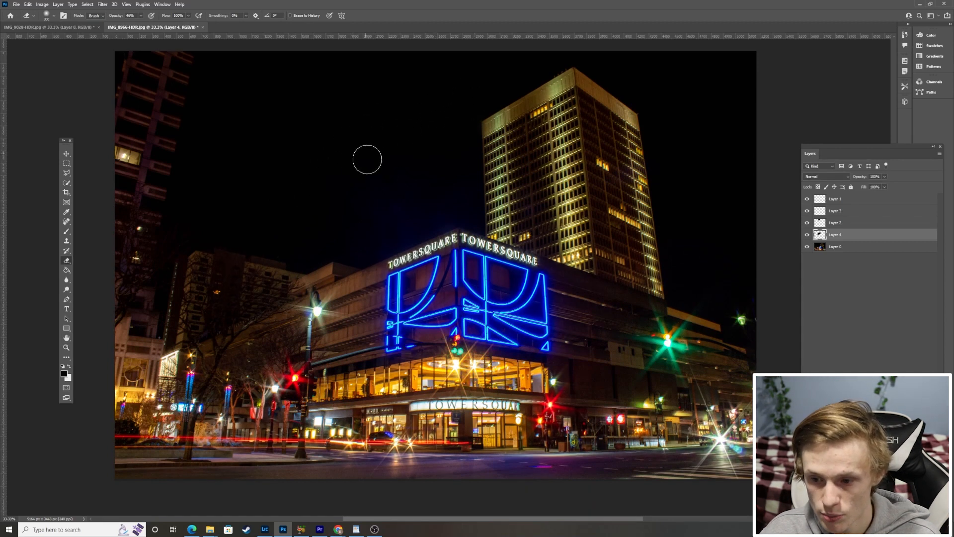
key("z")
left_click(526, 193, "alt")
scroll(497, 234, "up", 3)
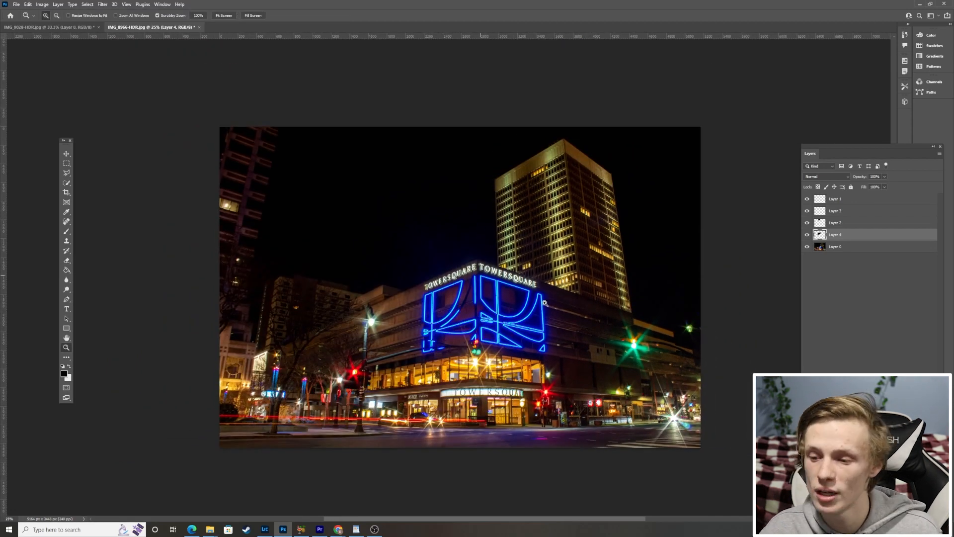
scroll(519, 292, "down", 1)
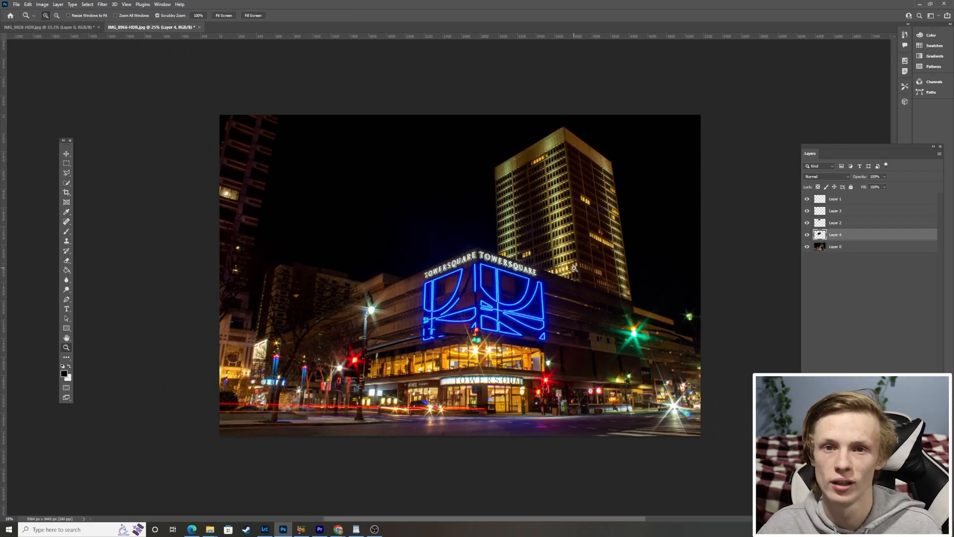
scroll(666, 301, "up", 1)
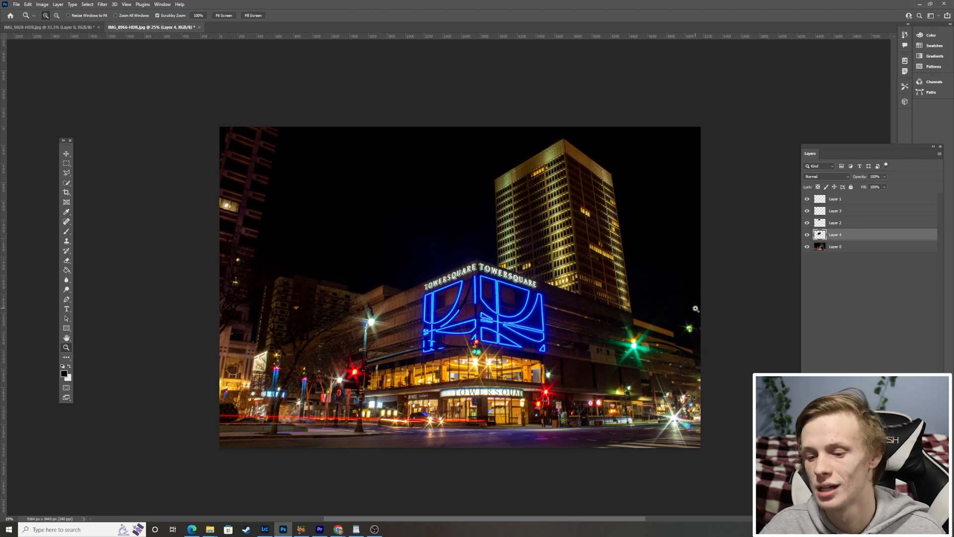
scroll(721, 298, "down", 1)
Switch to Lightroom Classic and set the photo's Exposure to +0.26 and Contrast to +23.
left_click(848, 277)
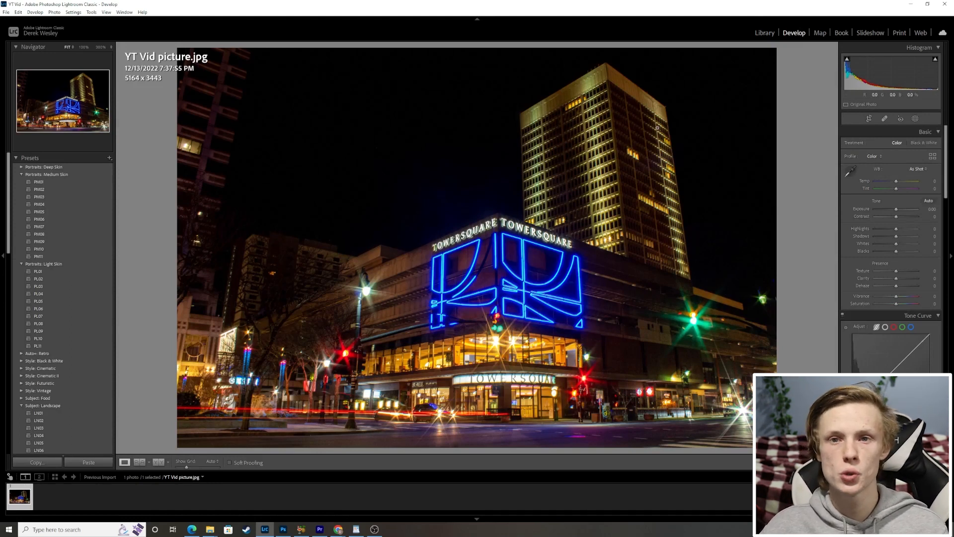
left_click_drag(896, 209, 900, 210)
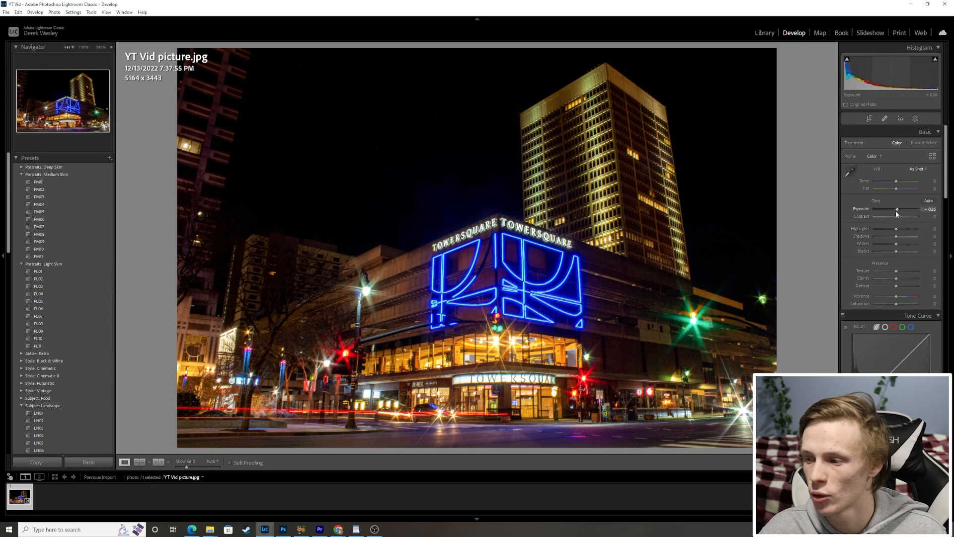
left_click_drag(894, 218, 901, 217)
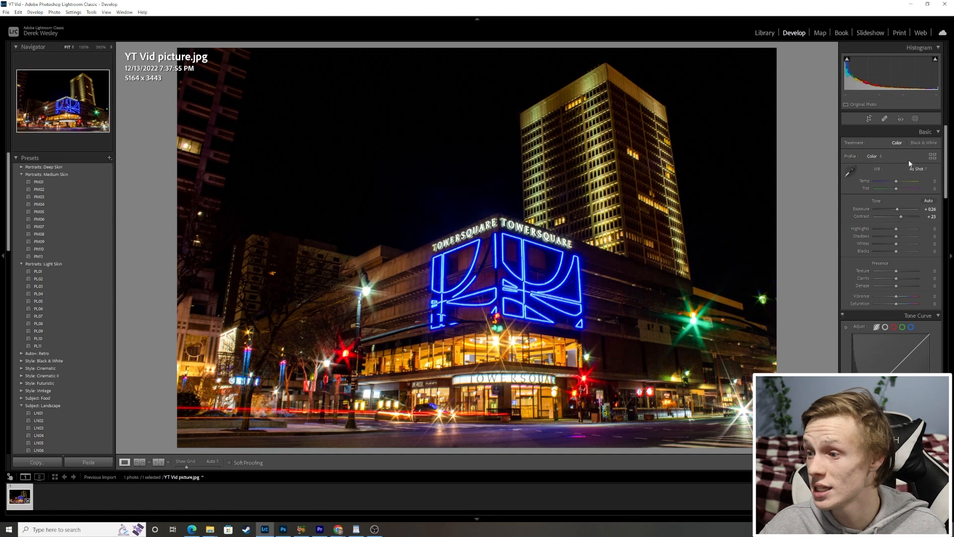
Crop the photo to a 16 x 10 aspect ratio at full width, with the frame about vertically centred on the image.
left_click(869, 119)
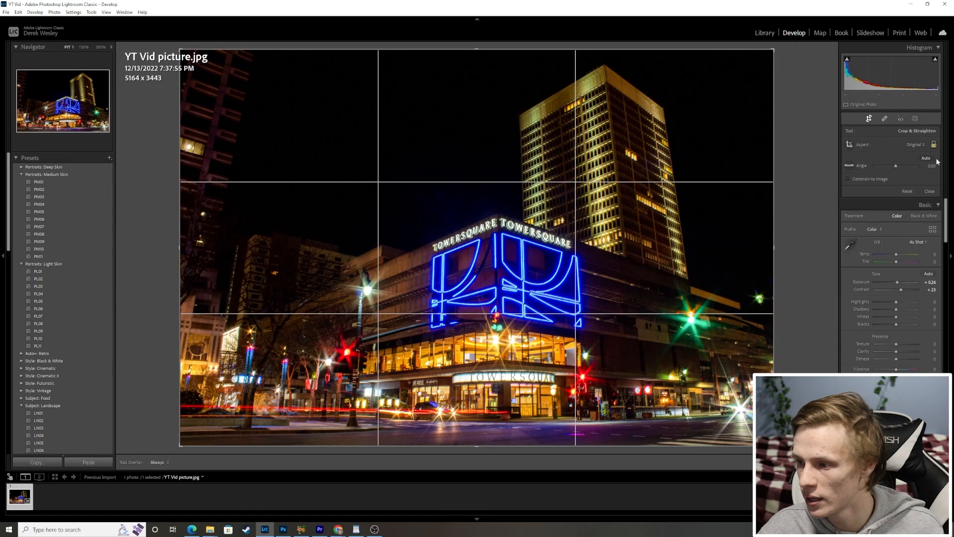
left_click(923, 145)
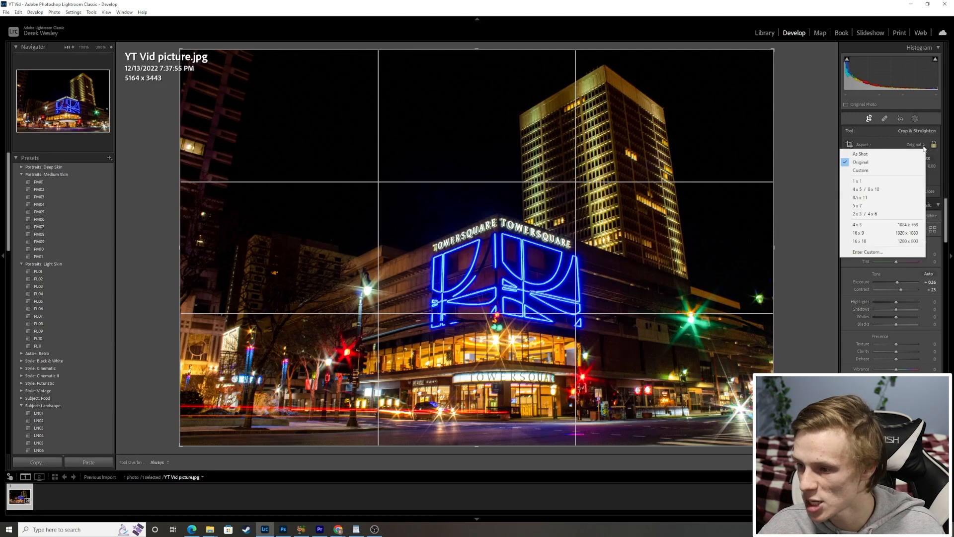
left_click(887, 241)
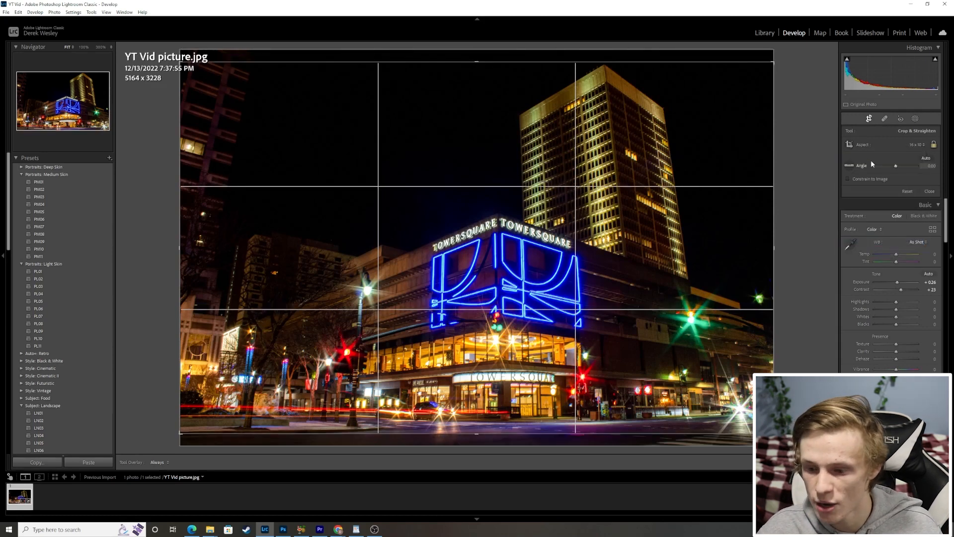
left_click(920, 148)
left_click(888, 241)
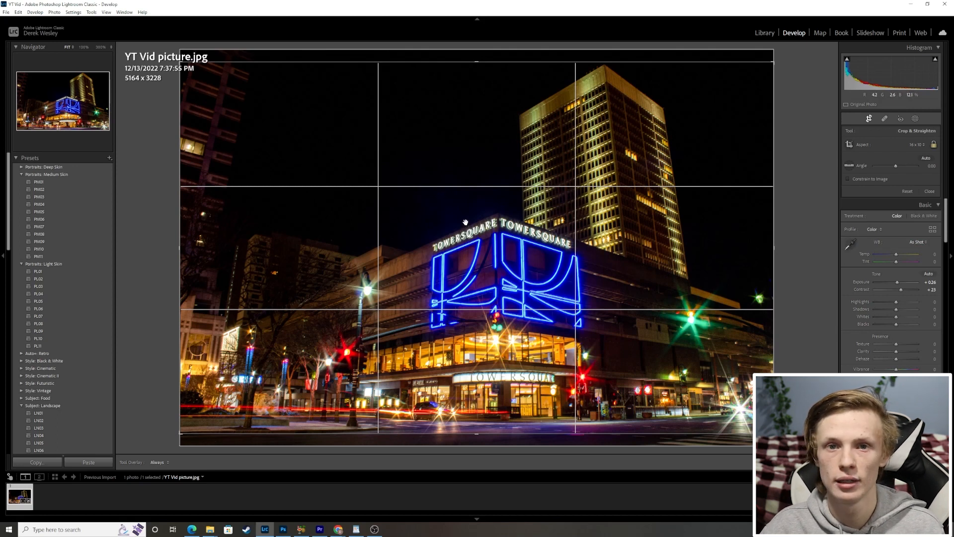
left_click_drag(559, 234, 537, 248)
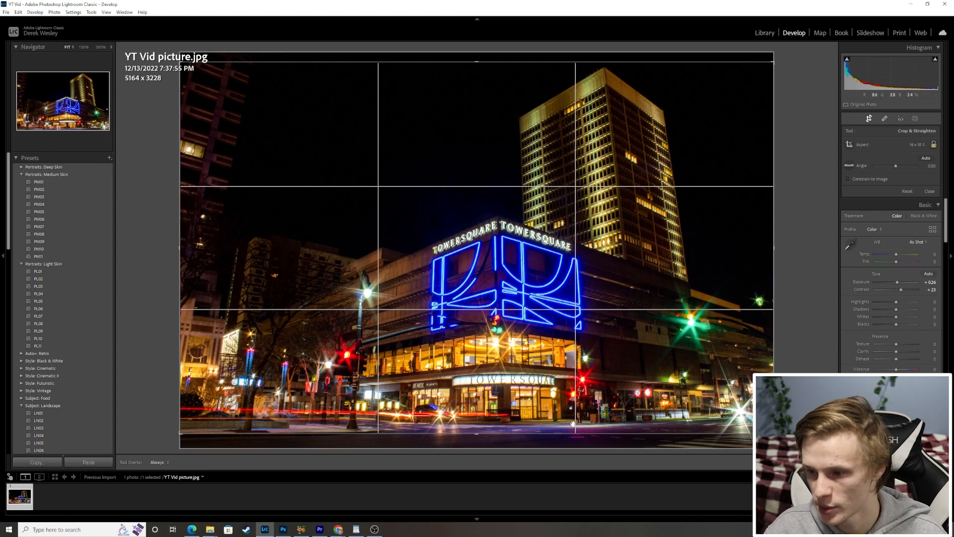
left_click_drag(613, 122, 612, 121)
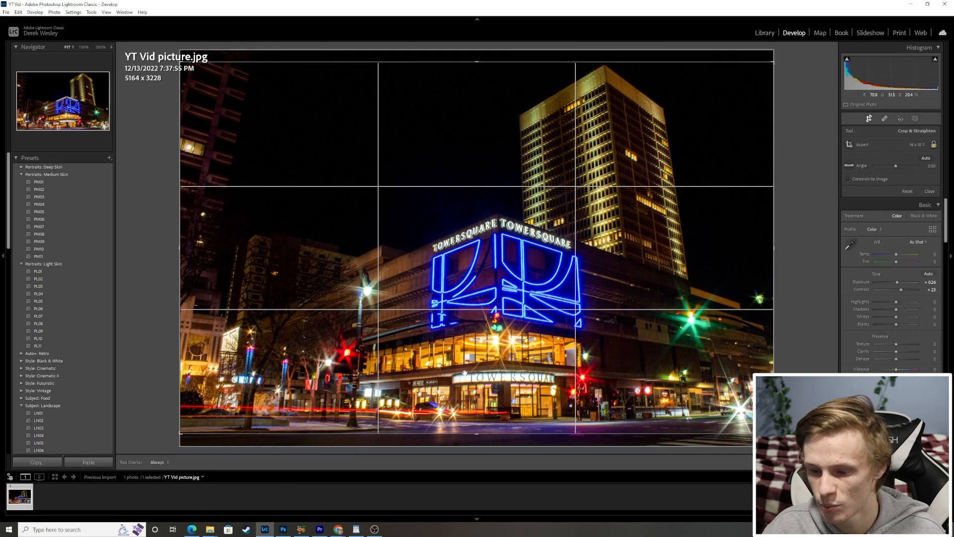
key("Return")
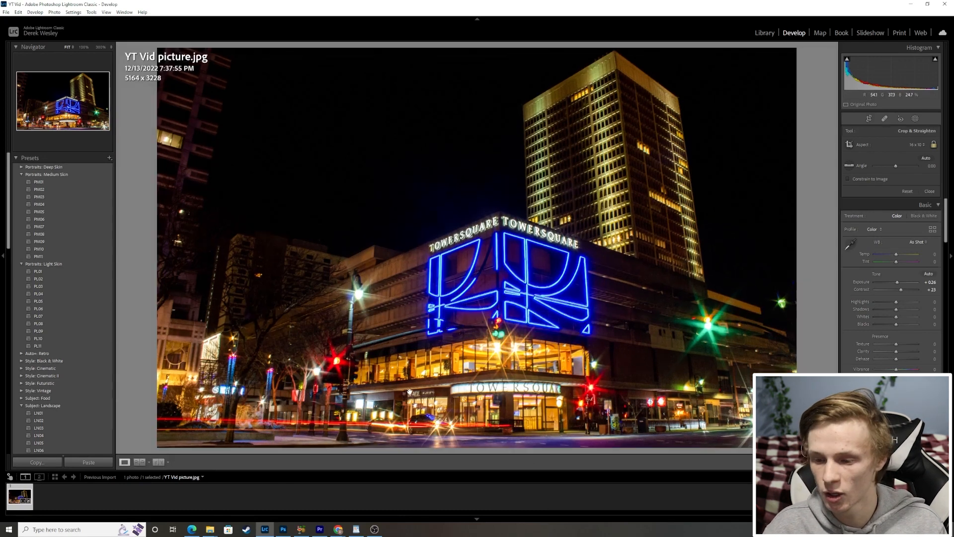